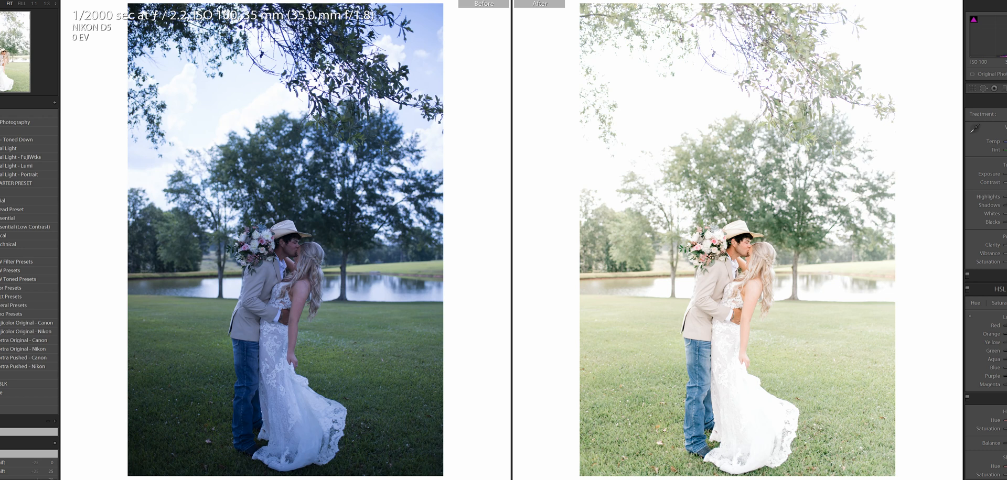
# - Reset all edits on the full-length photo of the couple and apply the Essential preset
pyautogui.press('y')
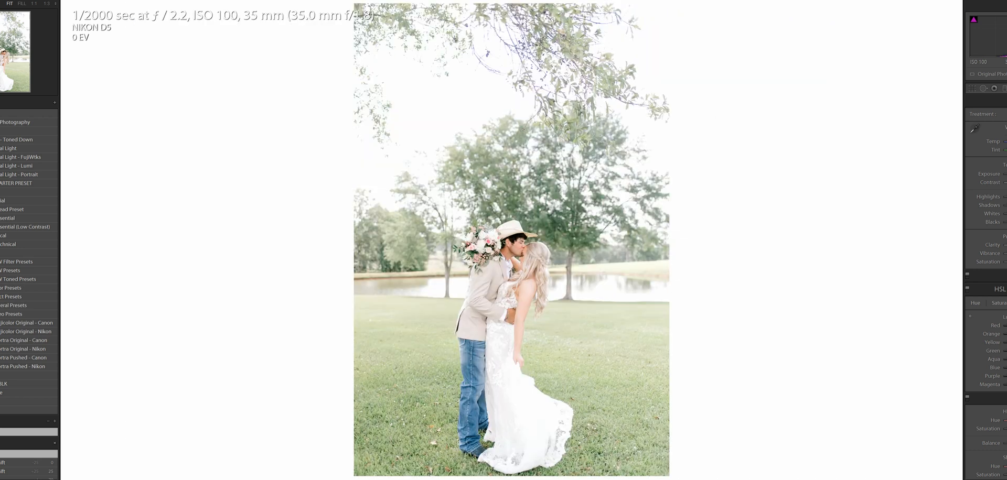
pyautogui.hotkey('ctrl', 'shift', 'r')
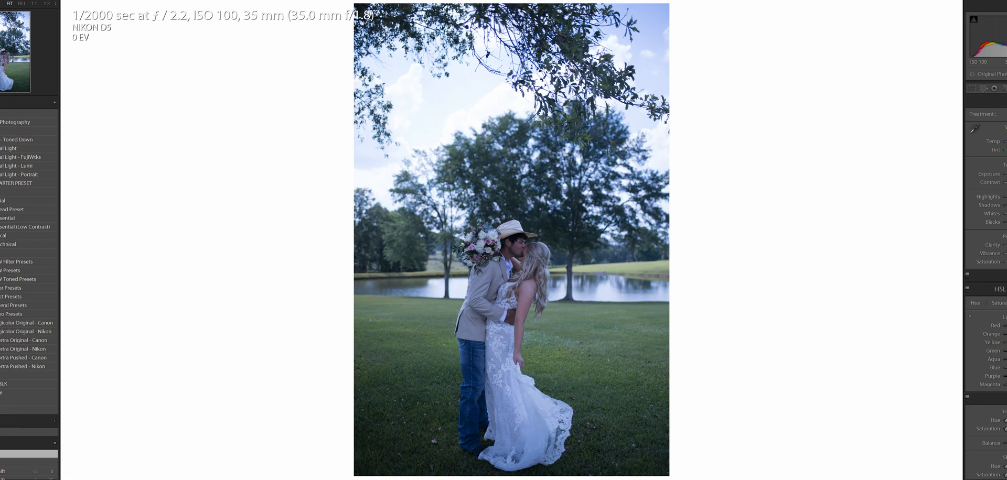
pyautogui.click(14, 218)
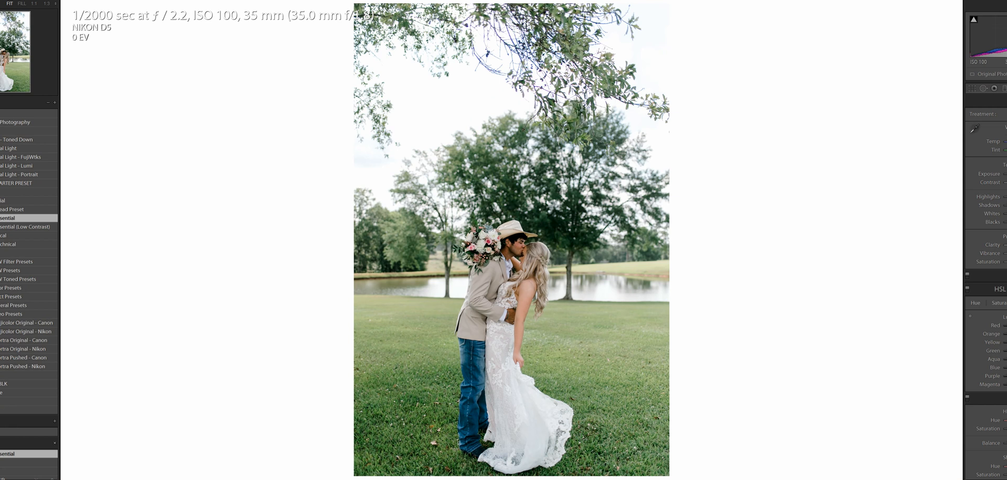
# - Brighten the full-length photo by raising the exposure, and adjust its tint and blacks
pyautogui.moveTo(1004, 174); pyautogui.dragTo(1006, 174)
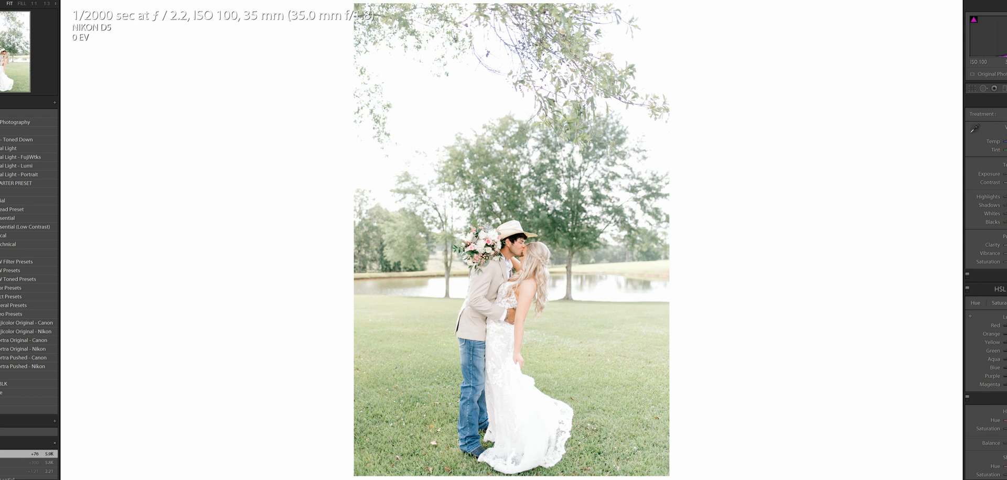
pyautogui.moveTo(1004, 150); pyautogui.dragTo(1006, 150)
pyautogui.moveTo(1006, 222); pyautogui.dragTo(1006, 222)
# - Check the full-length photo for clipped highlights on the dress and sky, and lower Highlights to -100
pyautogui.press('j')
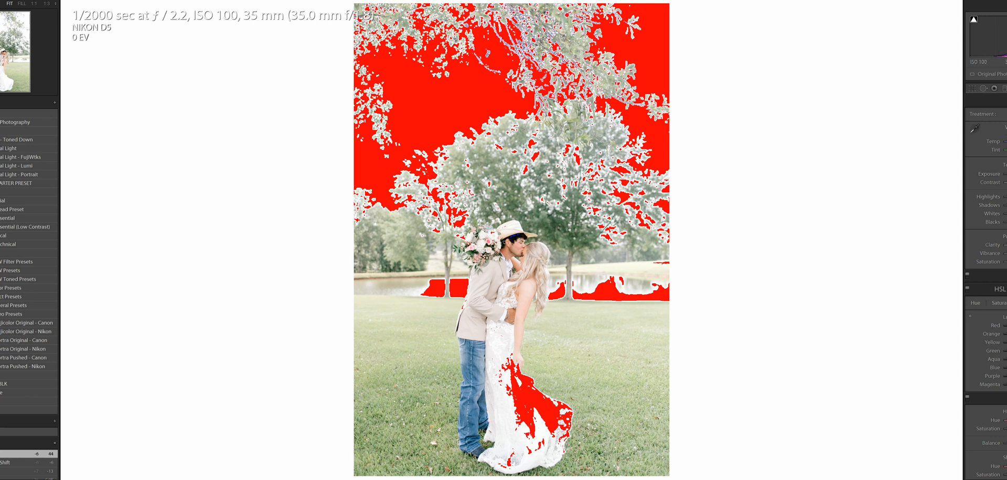
pyautogui.click(1006, 126)
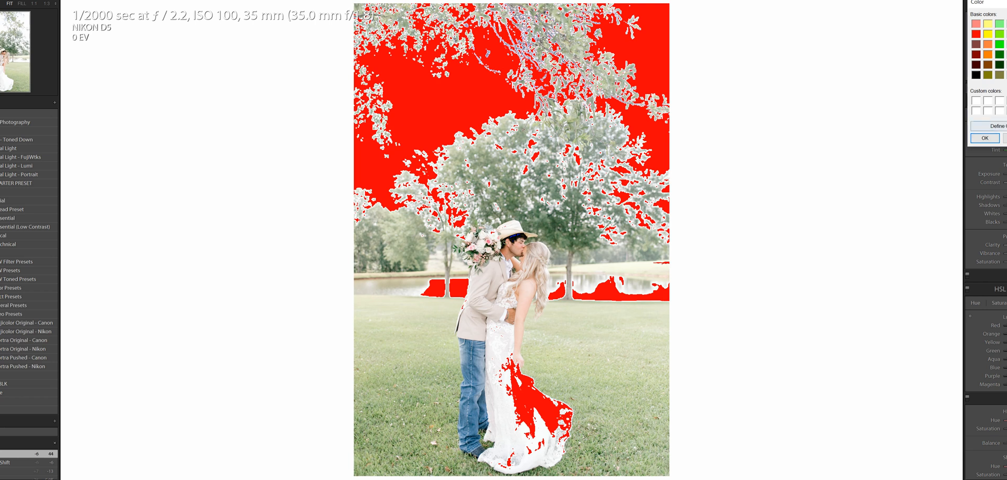
pyautogui.press('Return')
pyautogui.moveTo(510, 334)
pyautogui.mouseDown()
pyautogui.moveTo(490, 351)
pyautogui.moveTo(473, 403)
pyautogui.moveTo(509, 474)
pyautogui.moveTo(539, 477)
pyautogui.moveTo(580, 457)
pyautogui.moveTo(593, 406)
pyautogui.moveTo(581, 378)
pyautogui.moveTo(505, 339)
pyautogui.mouseUp()
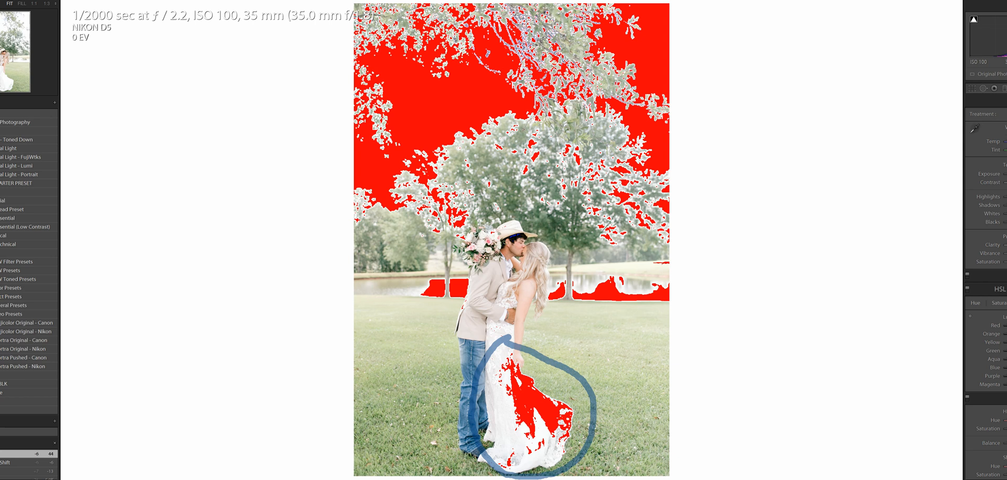
pyautogui.moveTo(512, 230)
pyautogui.mouseDown()
pyautogui.moveTo(517, 243)
pyautogui.moveTo(524, 234)
pyautogui.moveTo(512, 229)
pyautogui.mouseUp()
pyautogui.moveTo(441, 198)
pyautogui.mouseDown()
pyautogui.moveTo(651, 479)
pyautogui.moveTo(731, 479)
pyautogui.mouseUp()
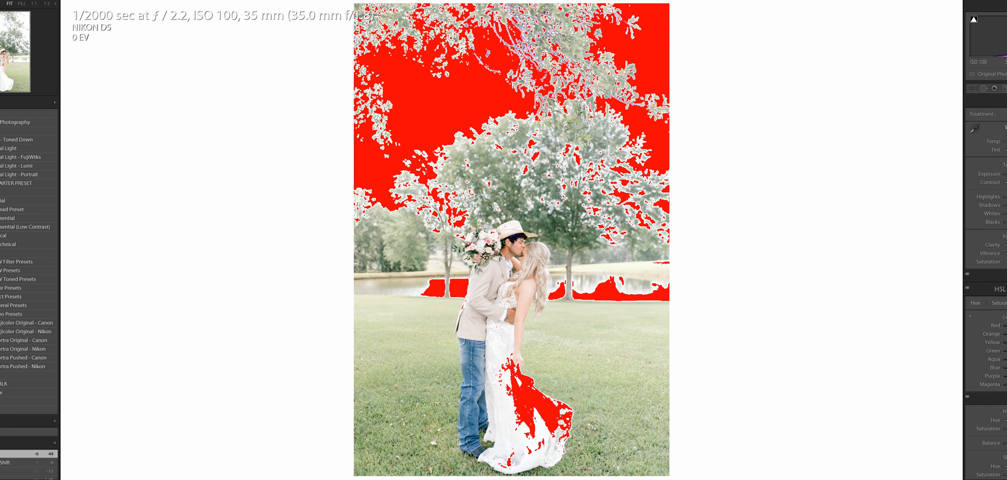
pyautogui.press('j')
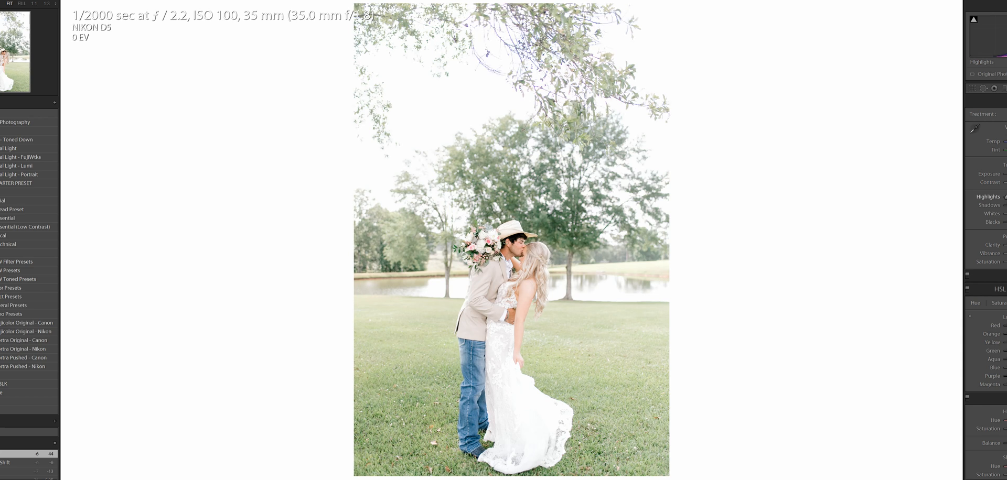
pyautogui.moveTo(1006, 197); pyautogui.dragTo(1005, 197)
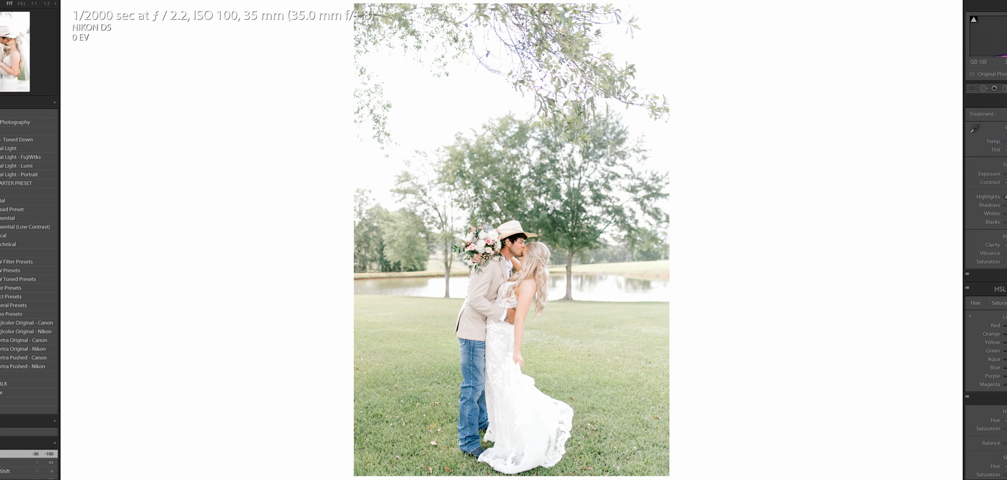
# - Reset all edits on the close-up photo of the kissing couple and apply the Essential preset
pyautogui.press('Right')
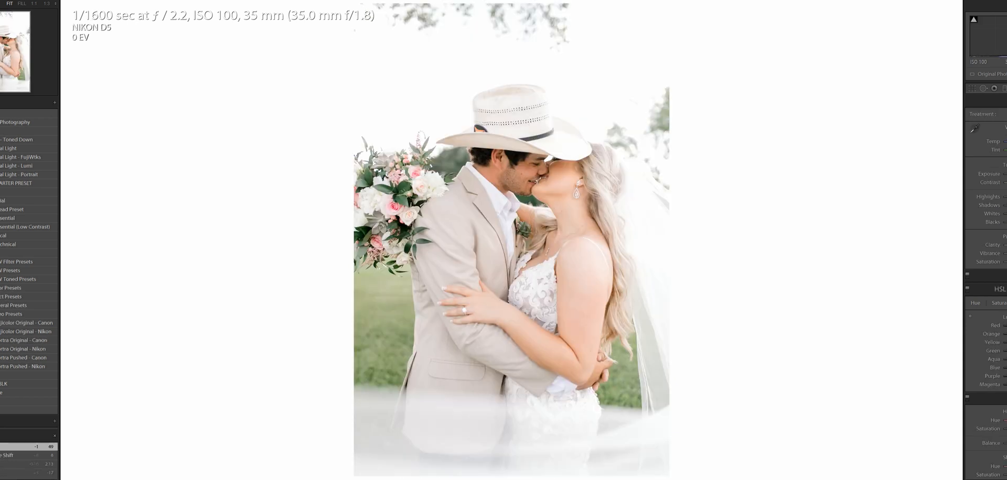
pyautogui.press('y')
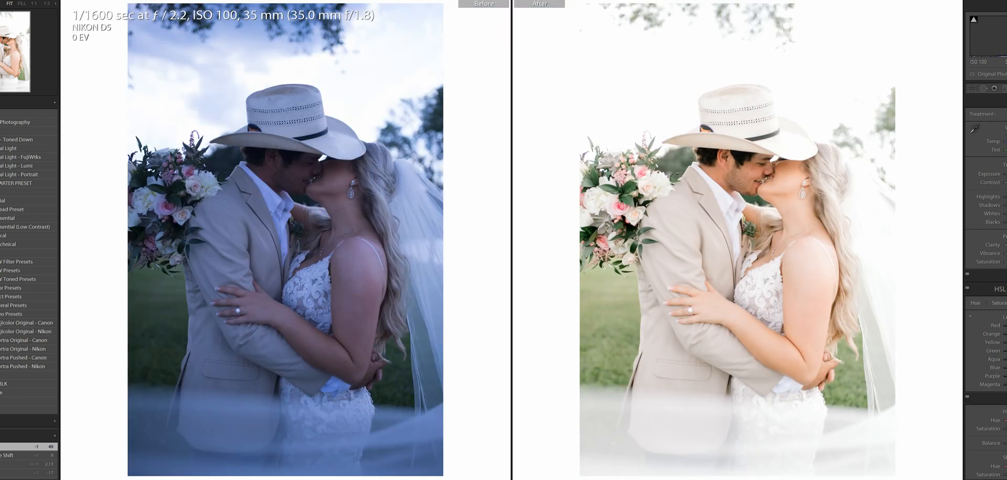
pyautogui.press('y')
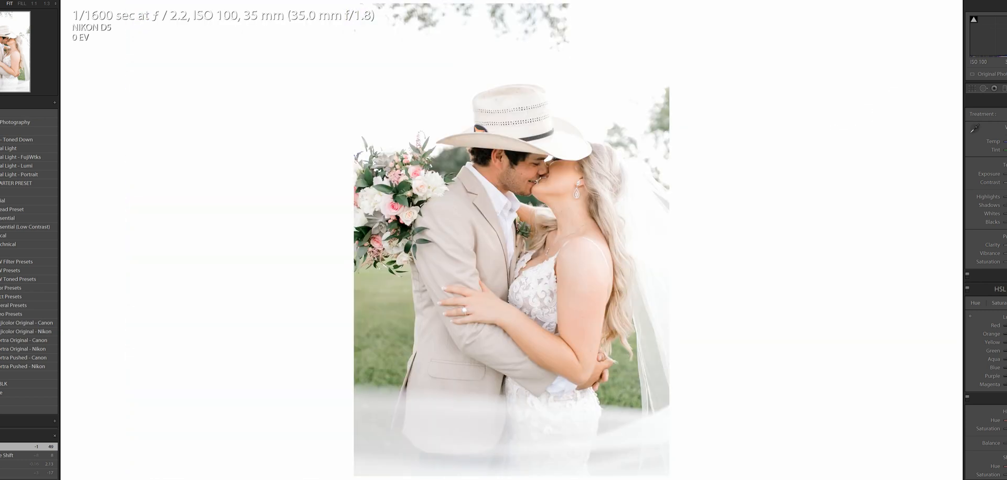
pyautogui.hotkey('ctrl', 'shift', 'r')
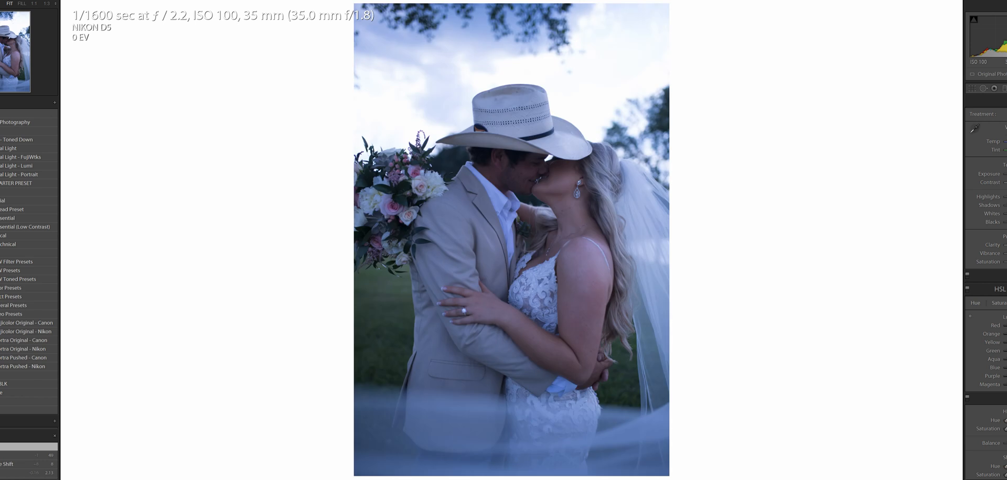
pyautogui.click(10, 219)
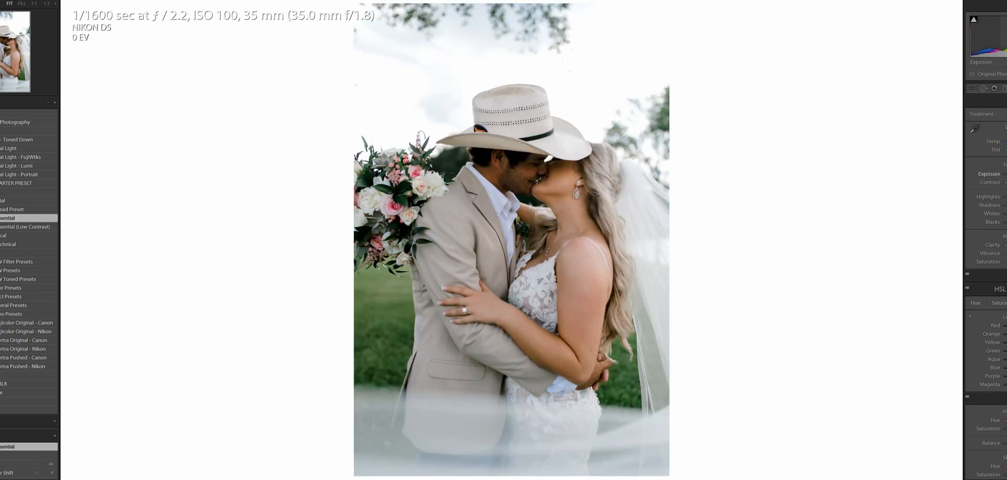
# - Raise the exposure of the close-up photo and set the HSL green shift to +25
pyautogui.moveTo(1004, 174); pyautogui.dragTo(1006, 174)
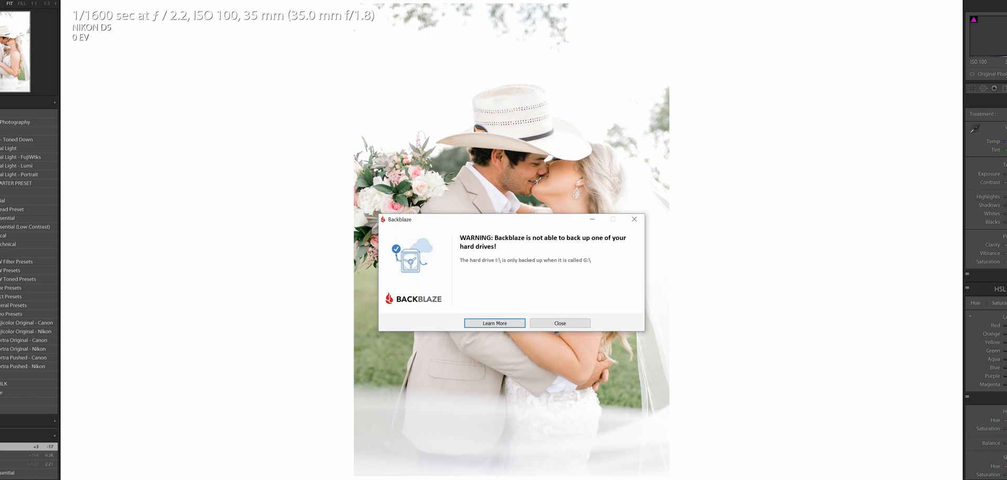
pyautogui.press('Escape')
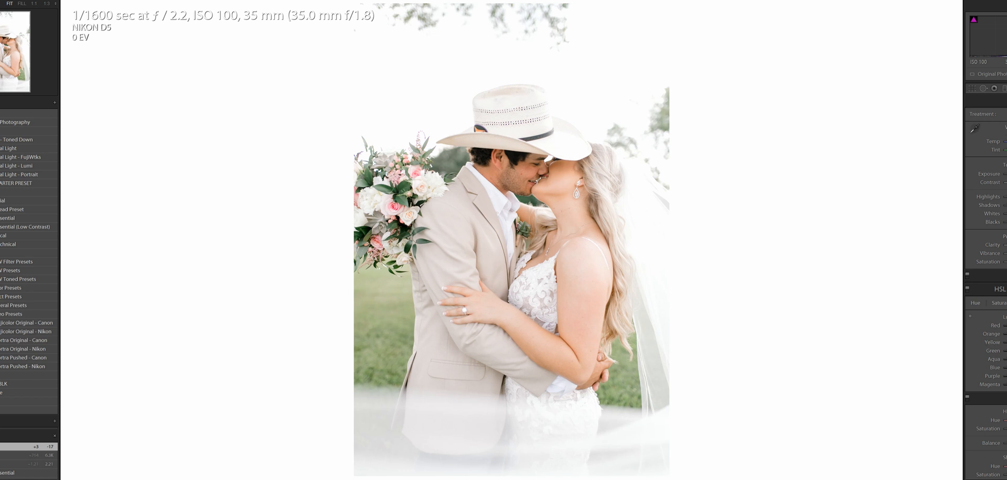
pyautogui.moveTo(1006, 351); pyautogui.dragTo(1006, 351)
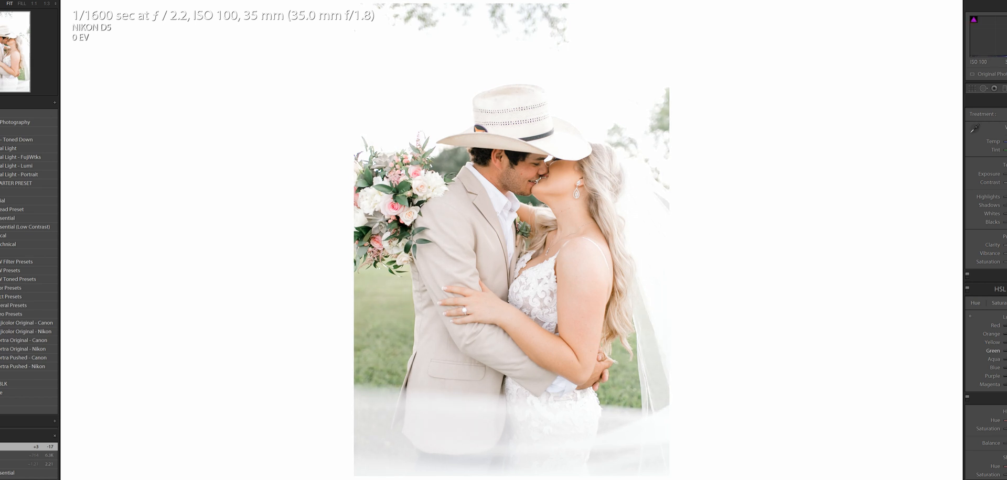
pyautogui.moveTo(1006, 351); pyautogui.dragTo(1006, 350)
# - Compare the edited close-up with the edited full-length photo for consistent brightness and color
pyautogui.press('Right')
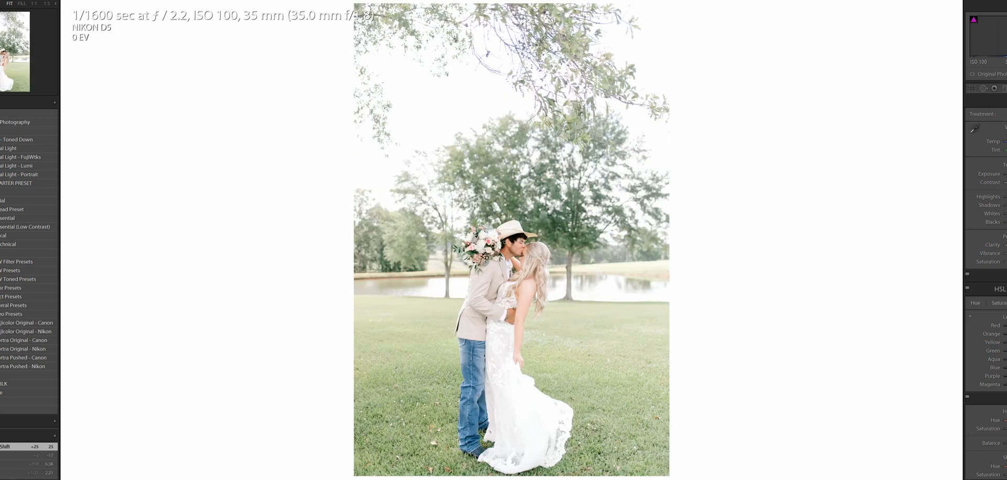
pyautogui.press('Left')
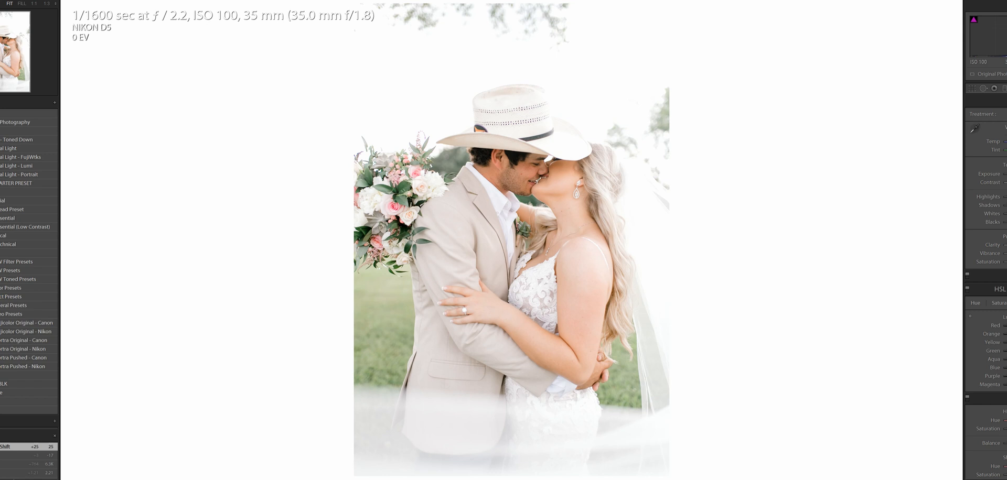
pyautogui.press('Right')
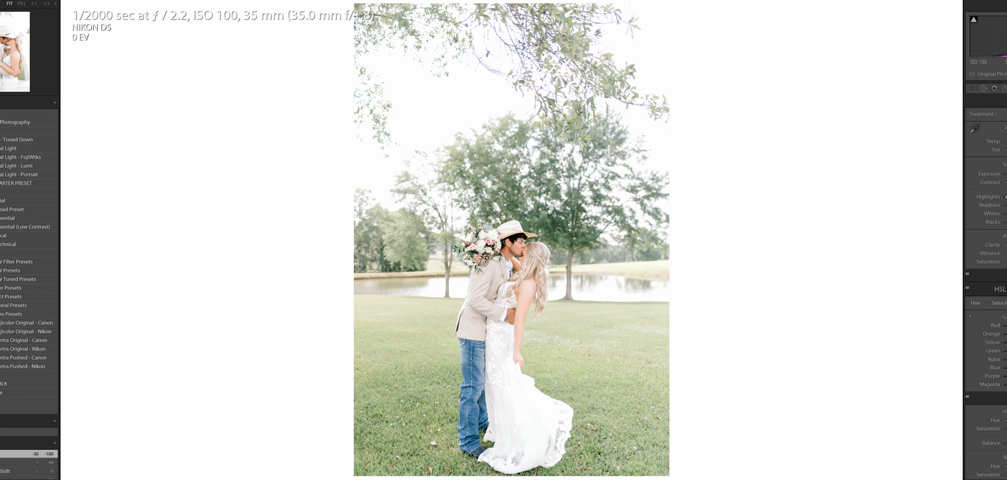
pyautogui.press('Right')
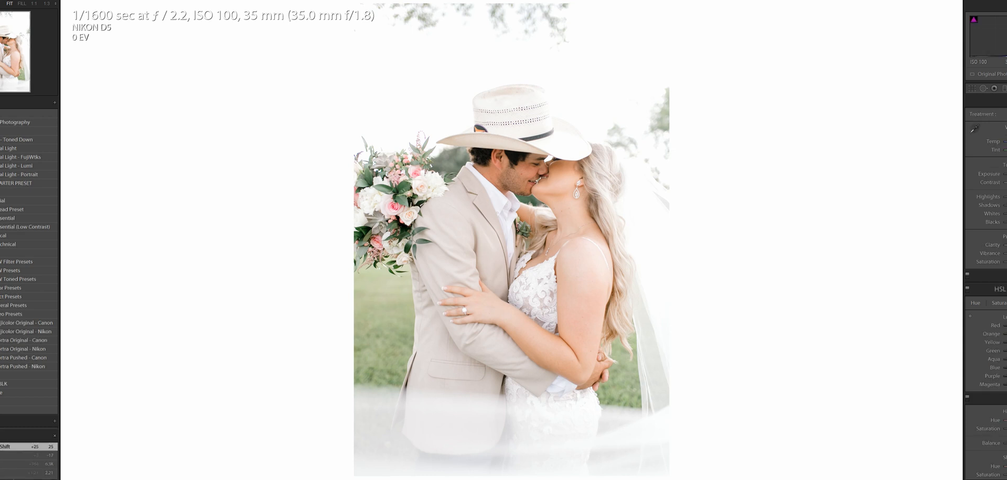
pyautogui.press('Right')
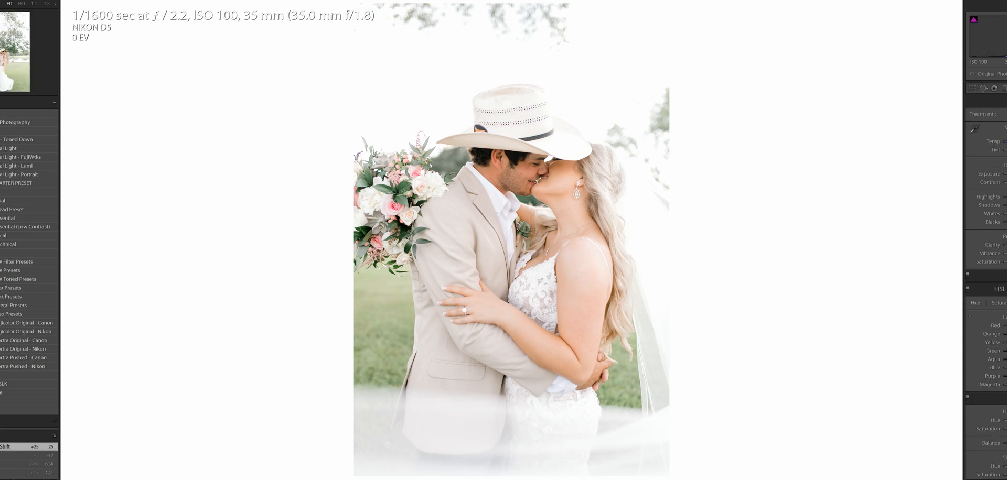
pyautogui.press('Left')
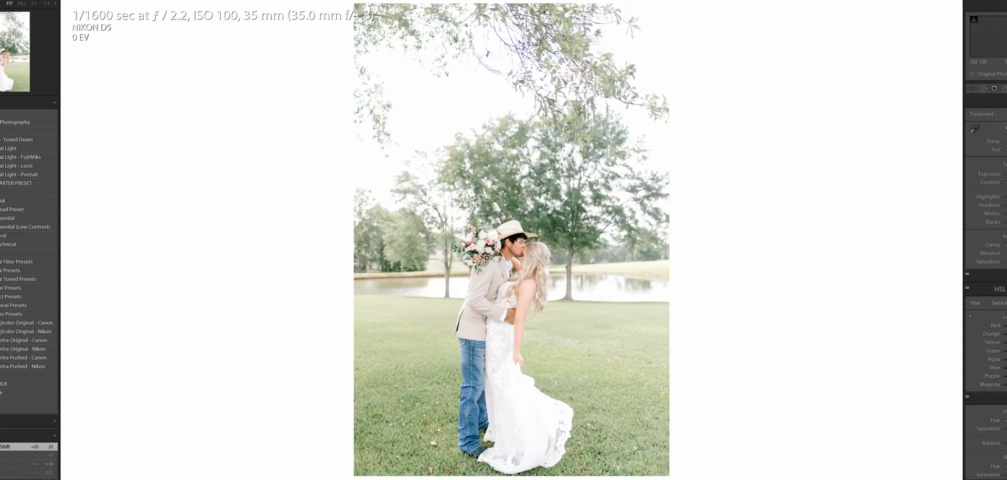
pyautogui.press('Right')
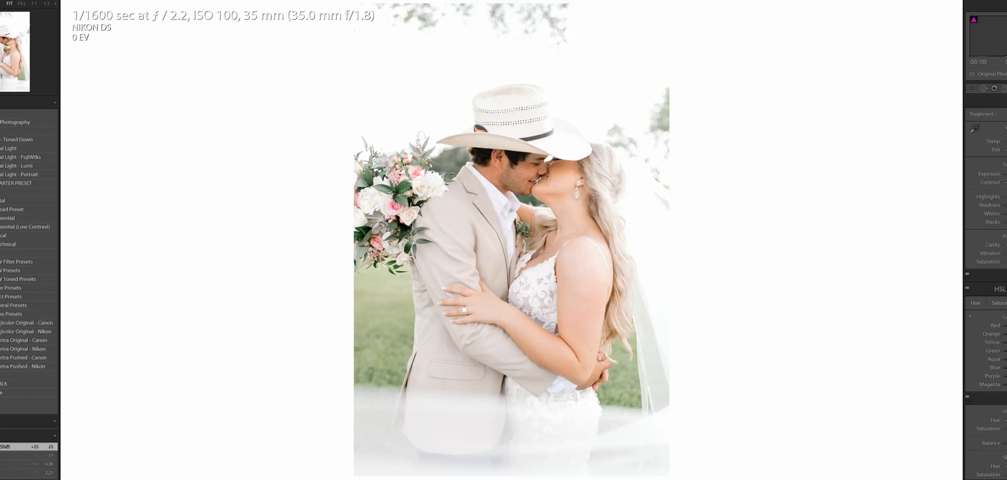
# - Compare the before and after versions of the close-up and full-length photos side by side
pyautogui.press('y')
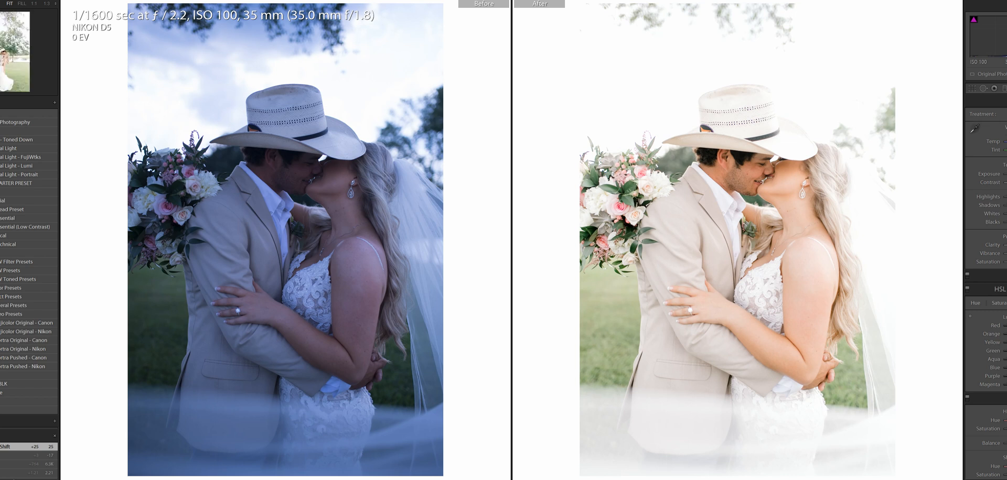
pyautogui.press('Right')
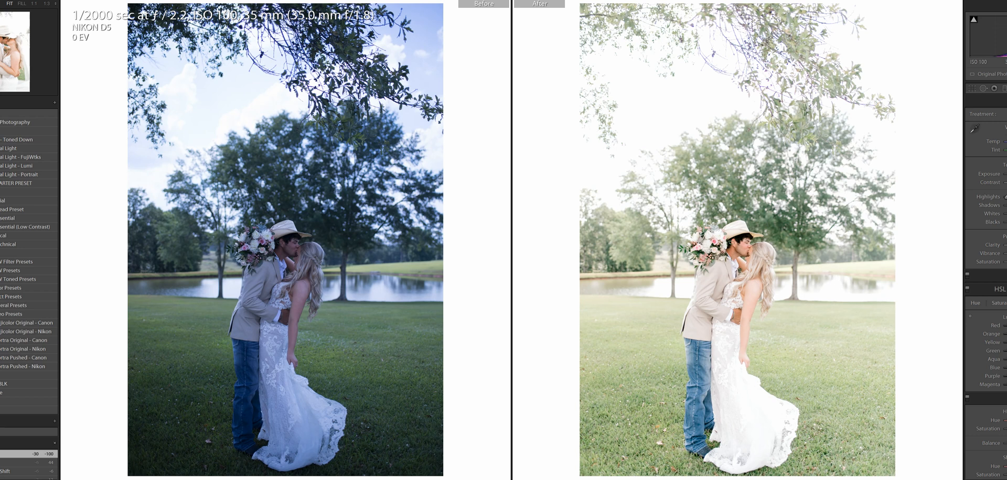
pyautogui.press('Left')
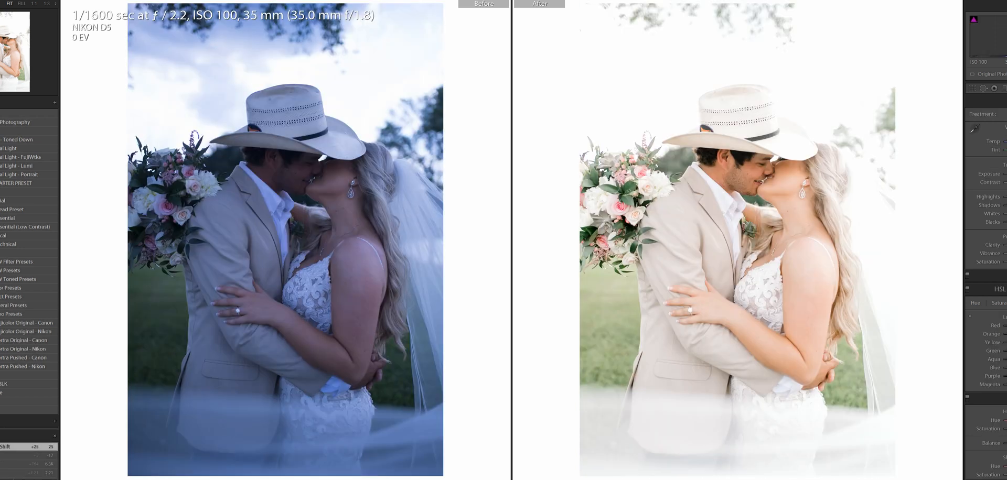